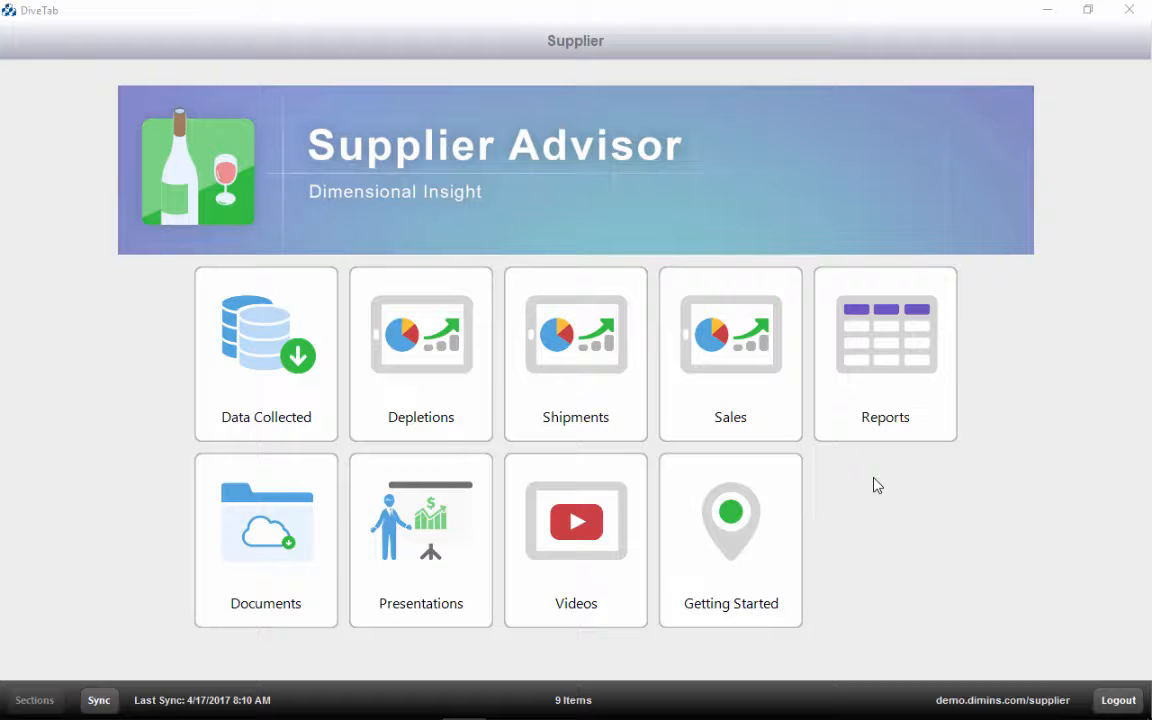
# Step: View the All Data and RAD Distribution pages of the Reports overview, and return to its table of contents
pyautogui.click(893, 389)
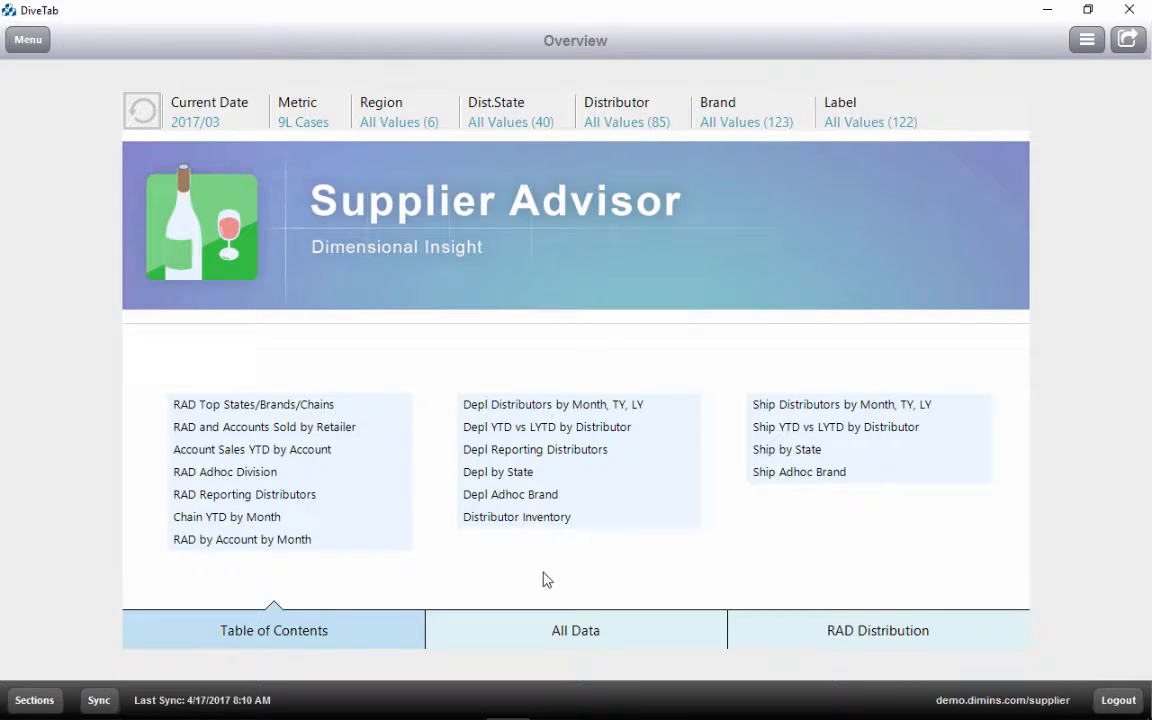
pyautogui.click(572, 628)
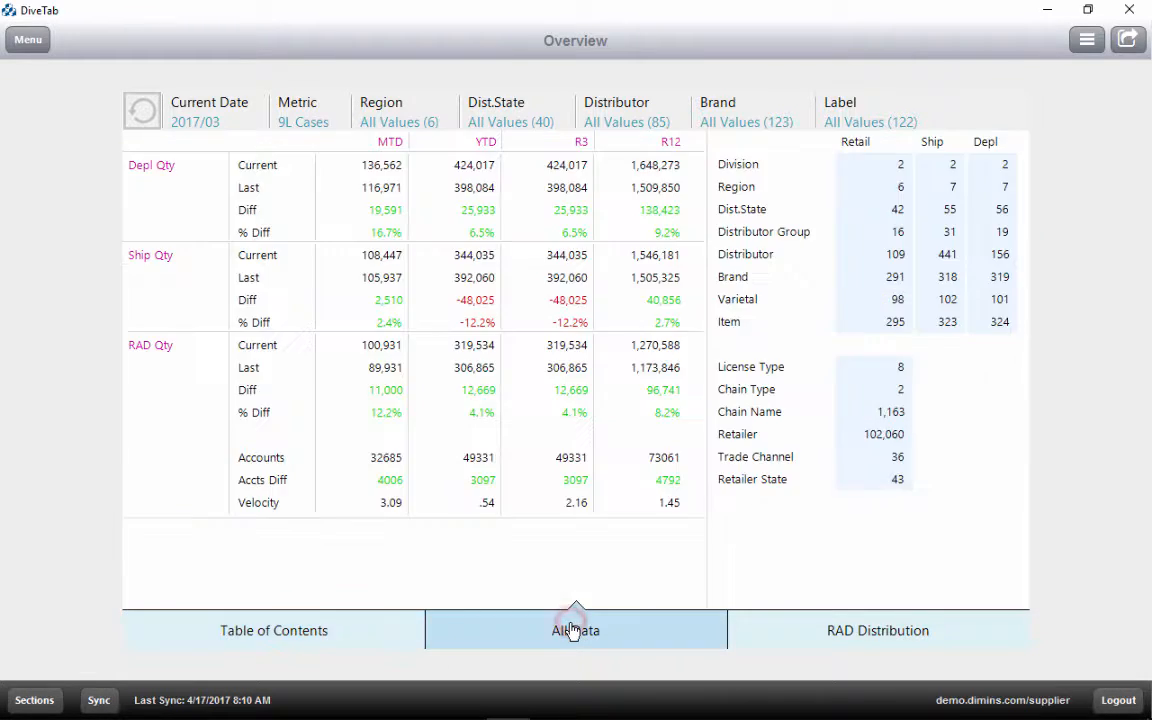
pyautogui.click(849, 631)
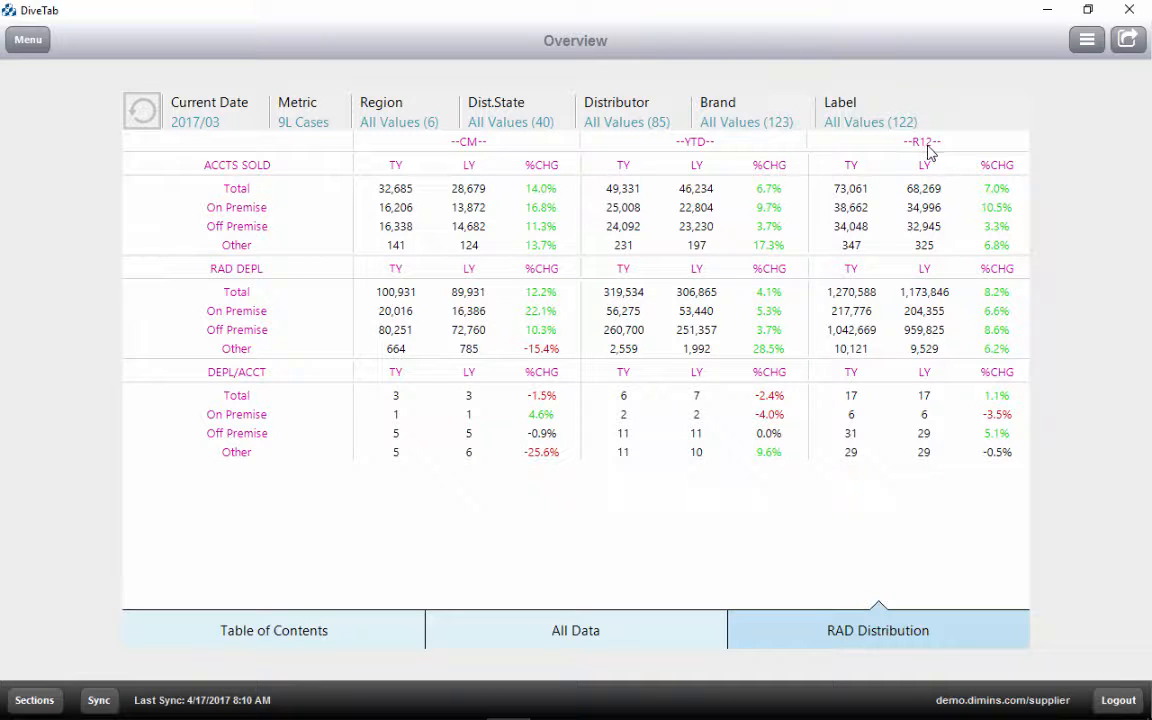
pyautogui.click(316, 631)
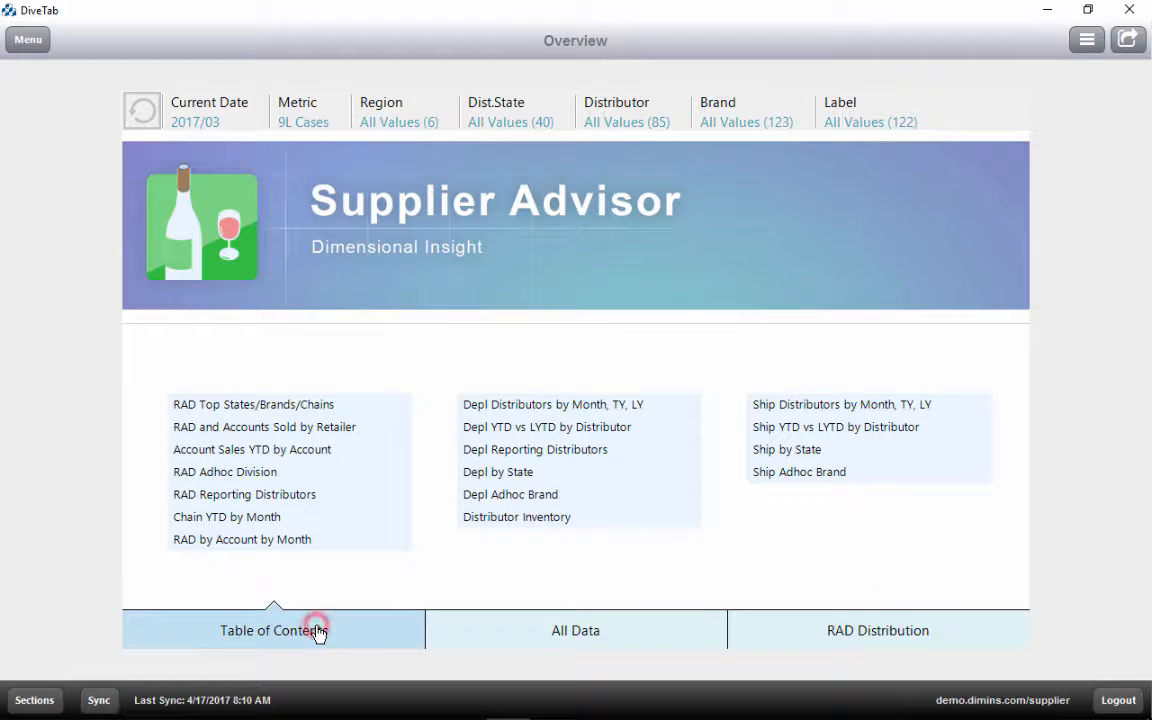
# Step: In the RAD Adhoc Division report, expand the dive dimensions and dive from the Liquor division into Retailer
pyautogui.click(210, 481)
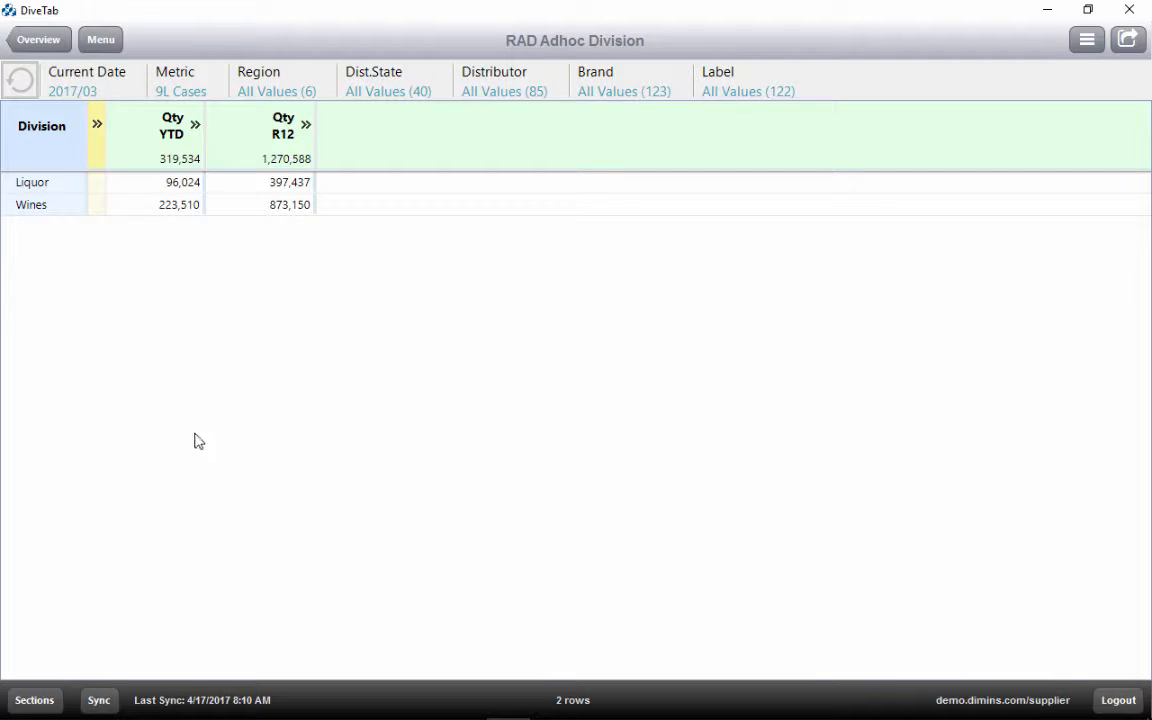
pyautogui.click(96, 142)
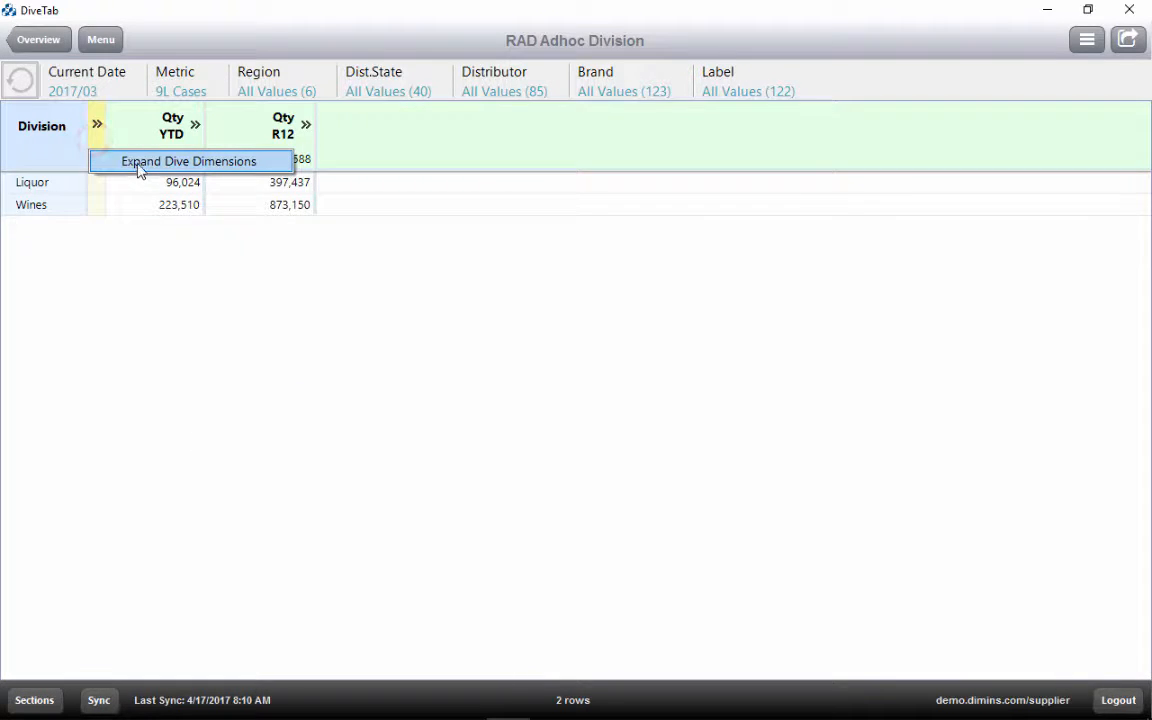
pyautogui.click(139, 163)
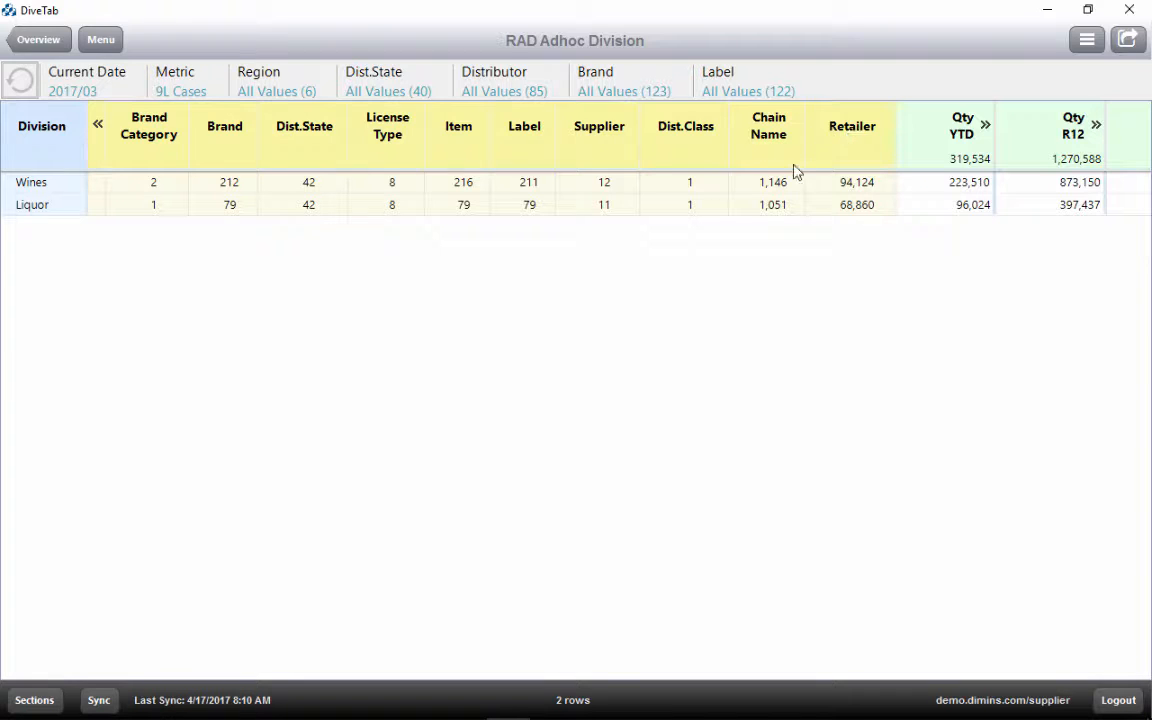
pyautogui.click(863, 214)
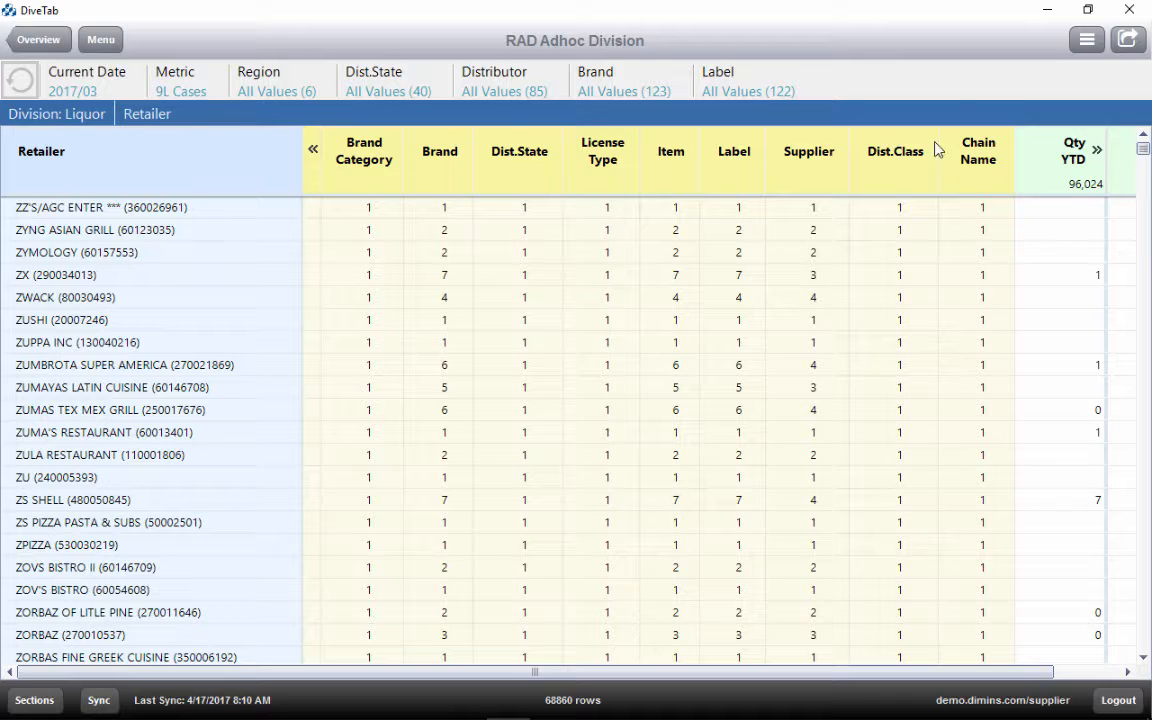
# Step: Sort the Liquor retailers by Qty YTD in descending order and collapse the dive dimensions
pyautogui.click(1072, 152)
pyautogui.click(1055, 210)
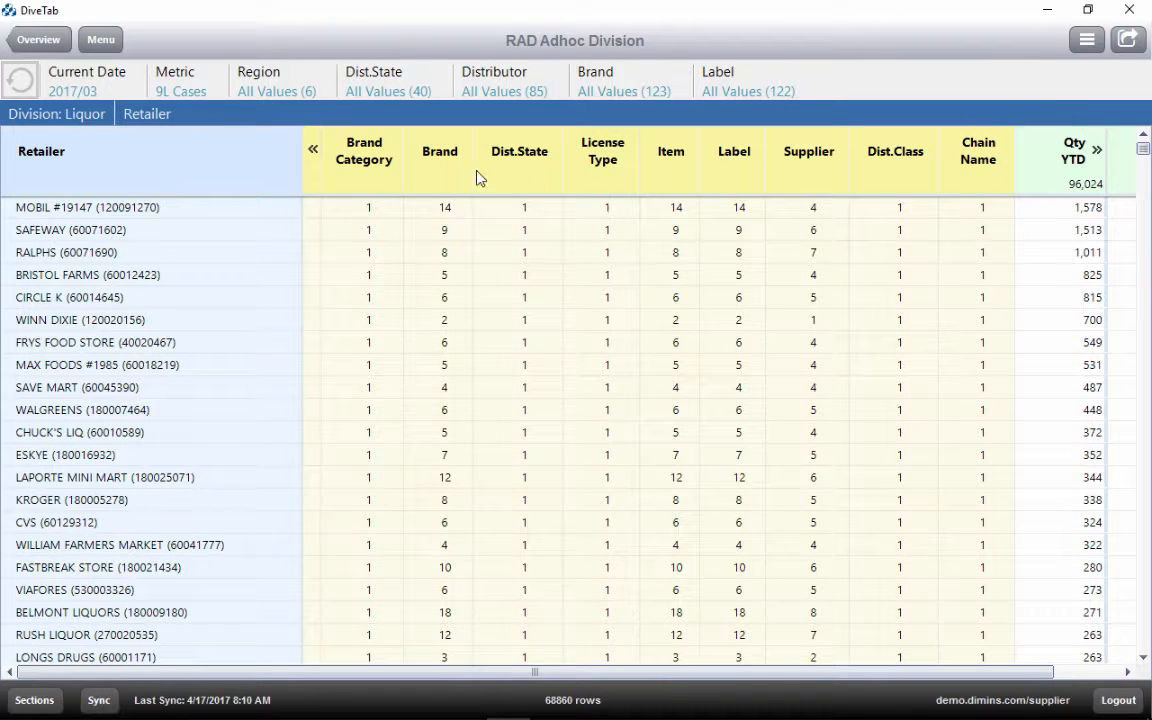
pyautogui.click(312, 150)
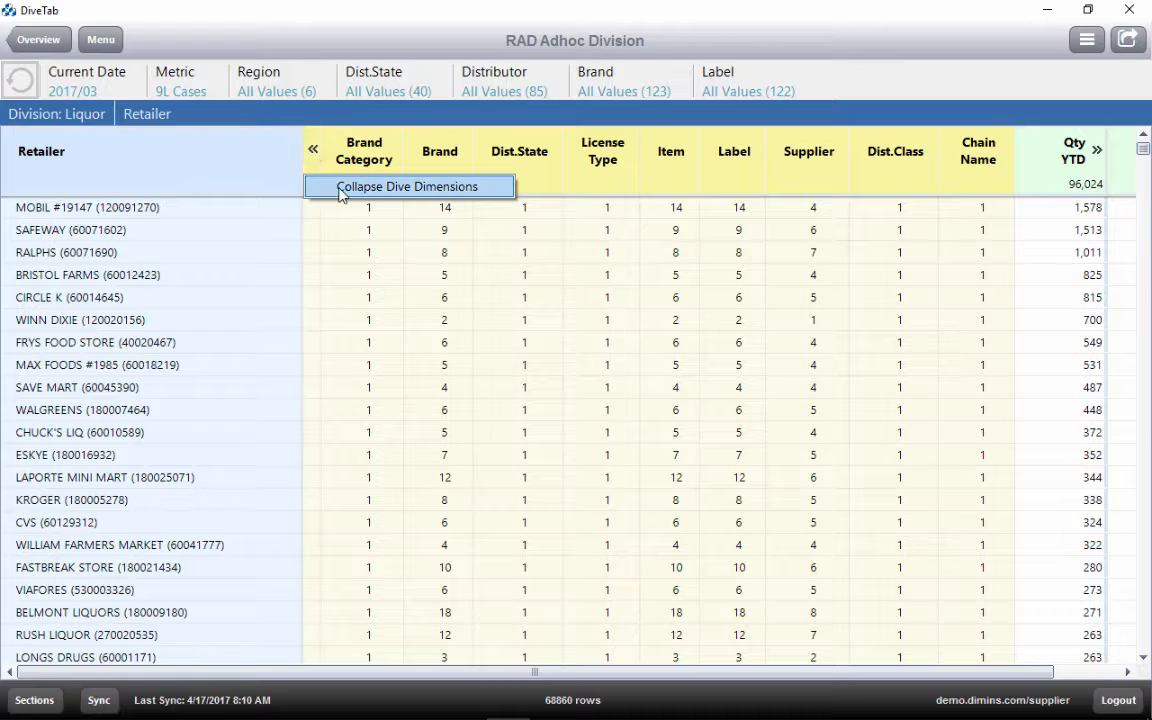
pyautogui.click(338, 187)
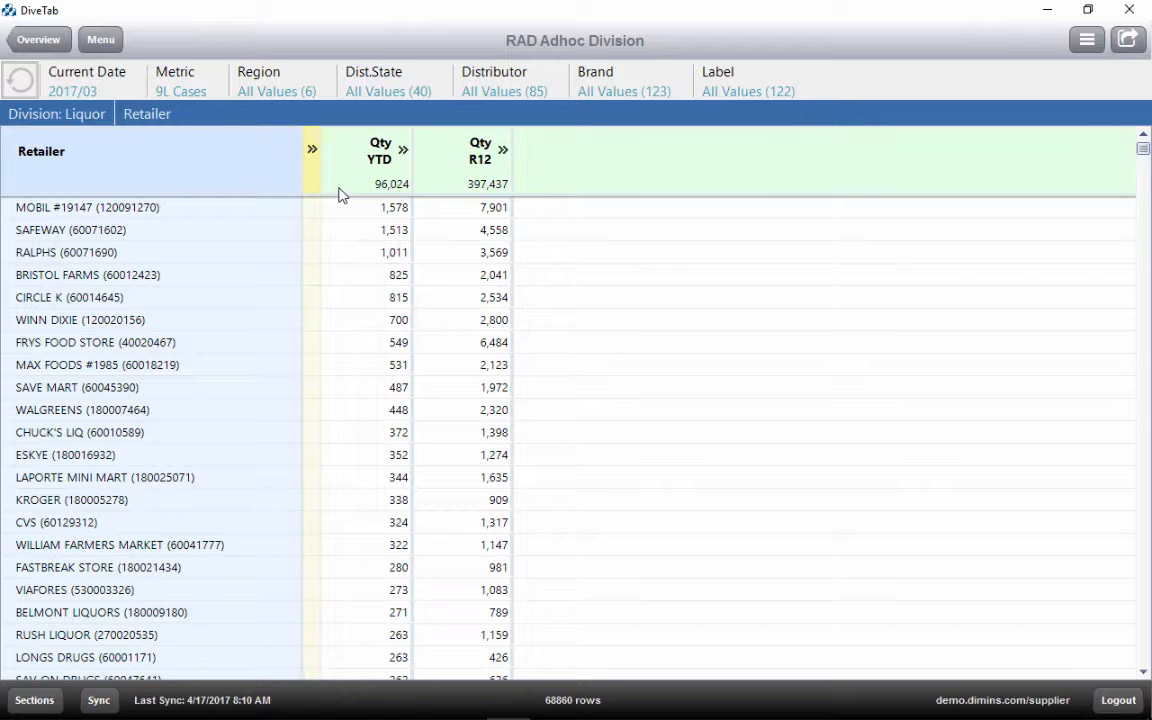
# Step: Edit the report's dimensions, replacing Division with Brand as the selected dimension
pyautogui.click(1087, 39)
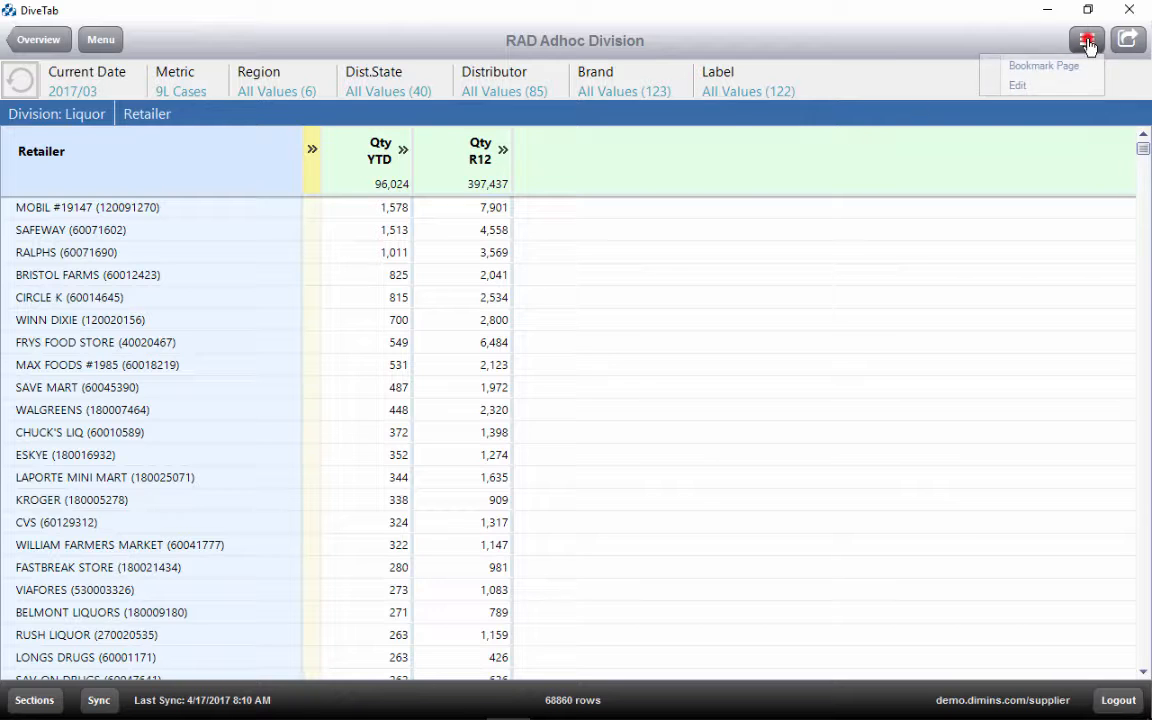
pyautogui.click(1035, 86)
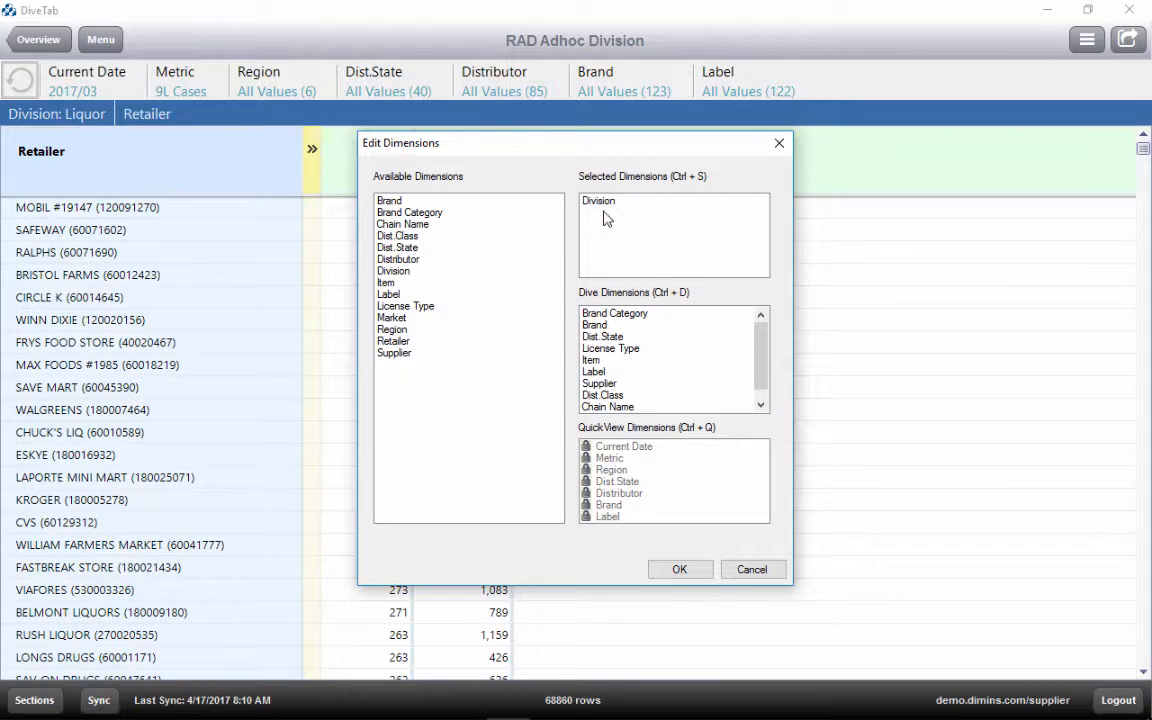
pyautogui.moveTo(599, 202); pyautogui.dragTo(489, 267)
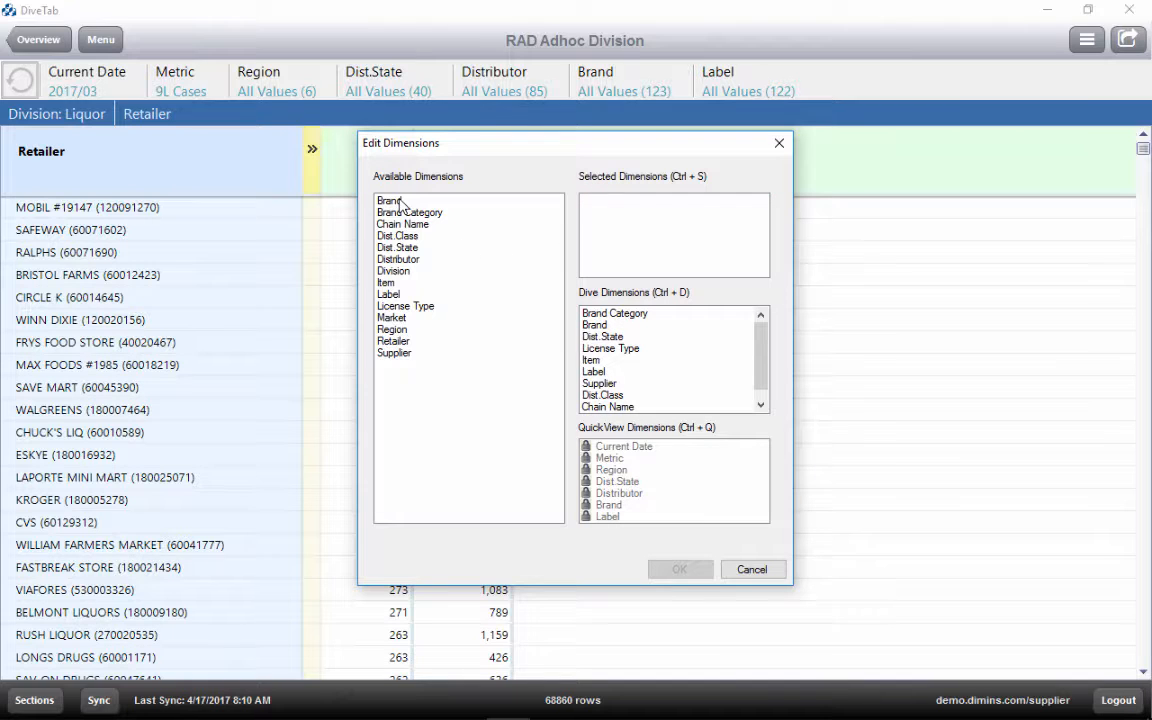
pyautogui.moveTo(389, 200); pyautogui.dragTo(632, 225)
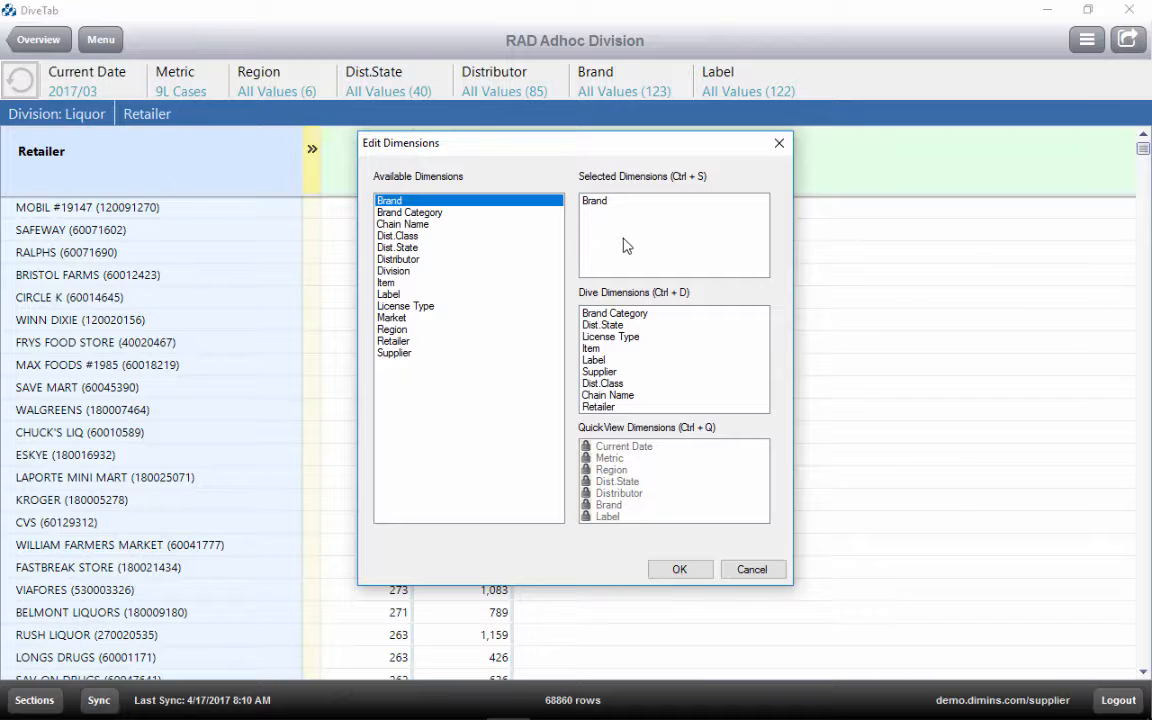
# Step: Remove Brand Category and Dist.Class from the dive dimensions, add Distributor to them, and apply the changes
pyautogui.moveTo(590, 313); pyautogui.dragTo(443, 338)
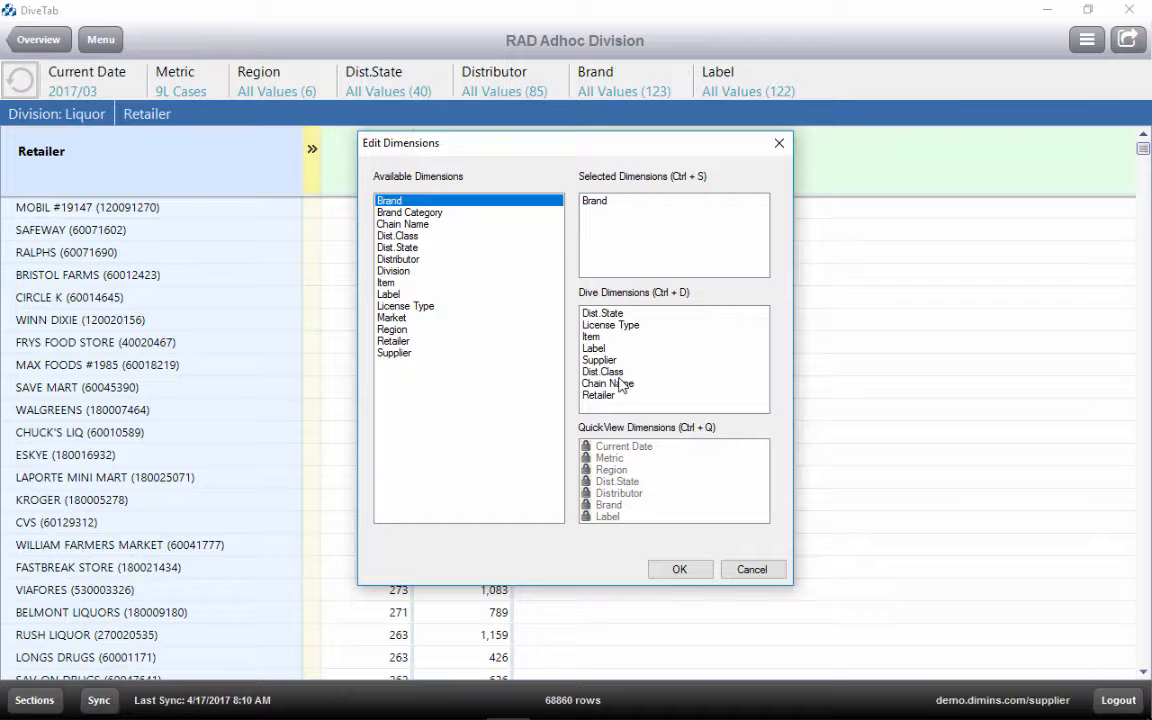
pyautogui.moveTo(610, 373); pyautogui.dragTo(473, 378)
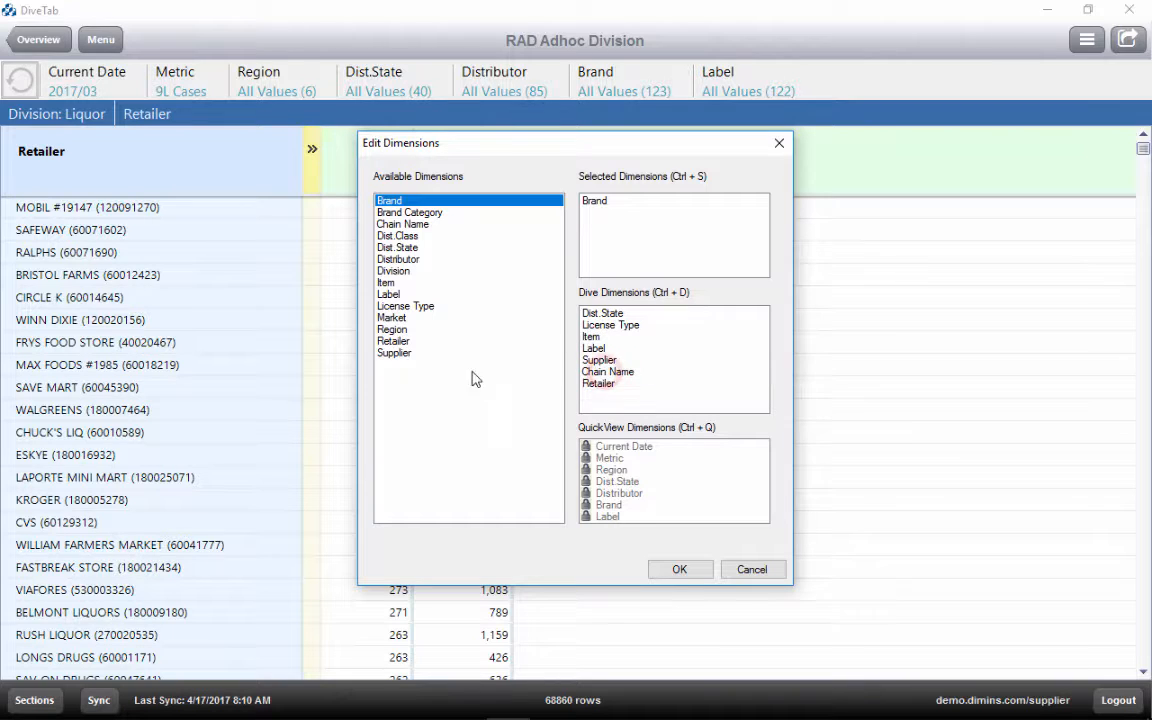
pyautogui.moveTo(407, 258); pyautogui.dragTo(638, 375)
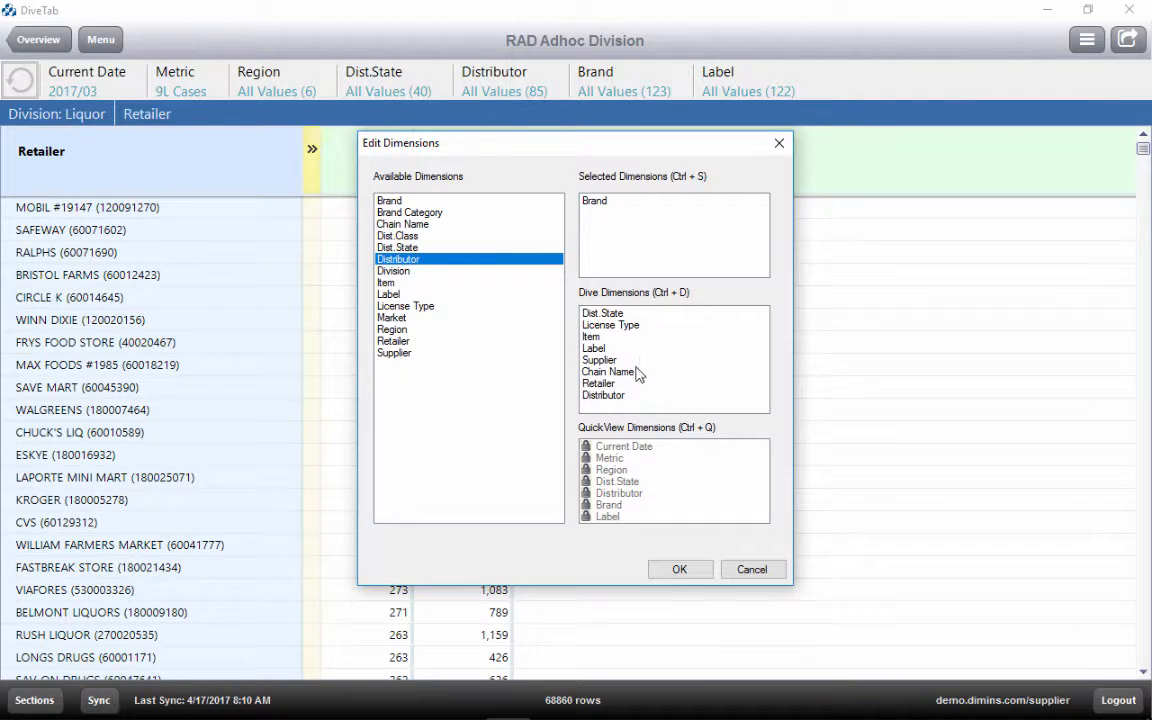
pyautogui.click(686, 570)
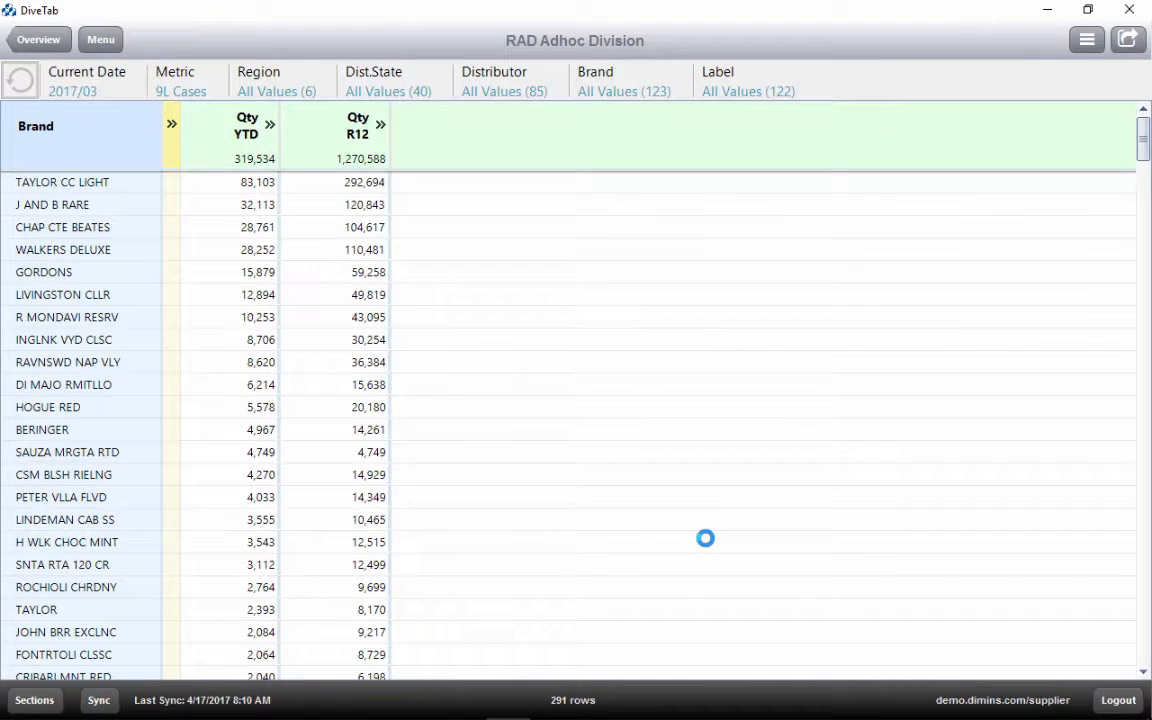
# Step: With the dive dimensions expanded, sort the brands by Retailer in descending order and add Dist.State as a MultiColumn
pyautogui.click(170, 122)
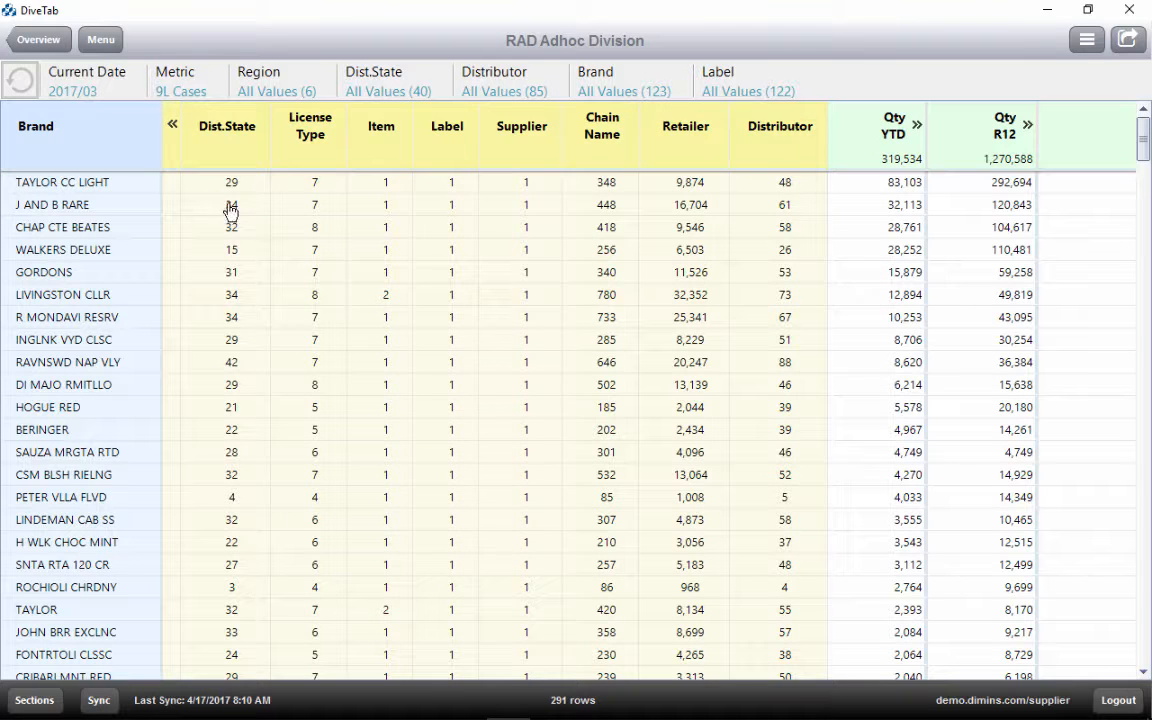
pyautogui.click(677, 140)
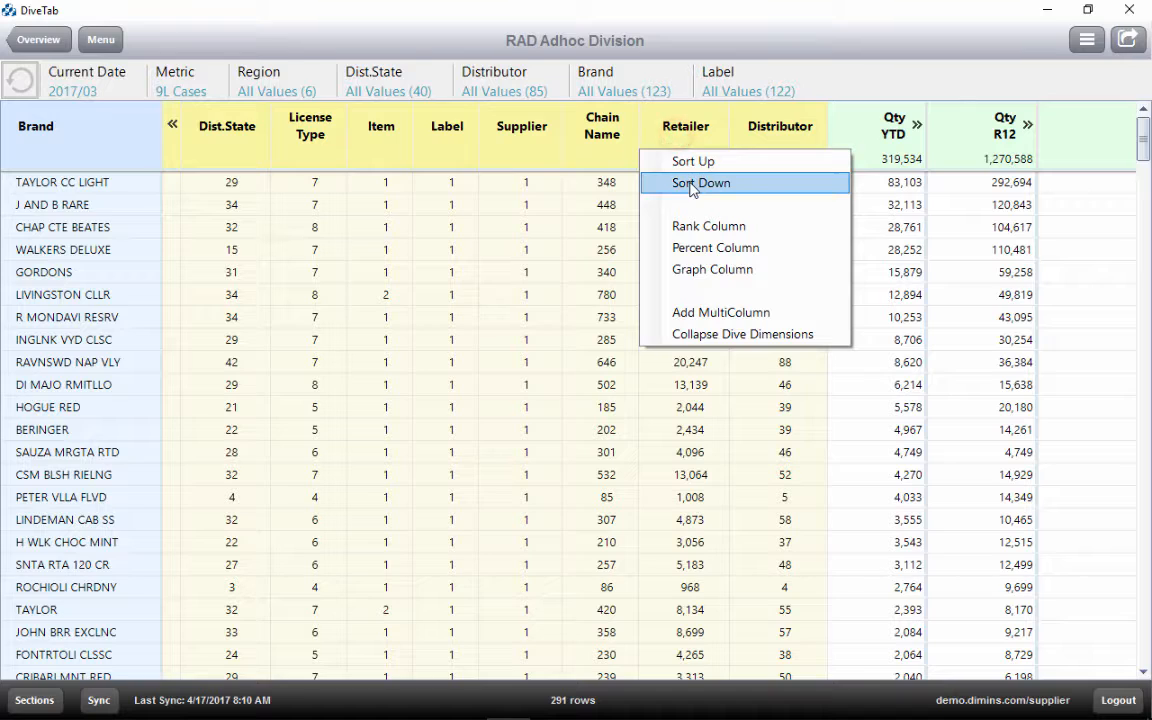
pyautogui.click(690, 182)
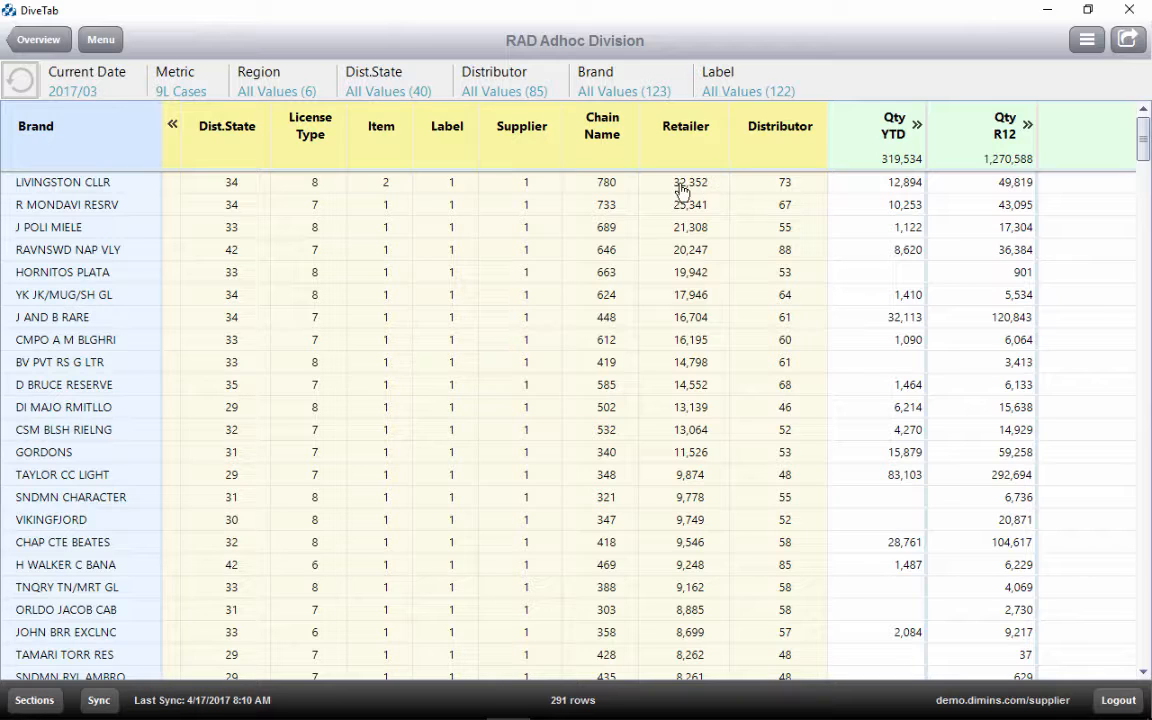
pyautogui.click(184, 123)
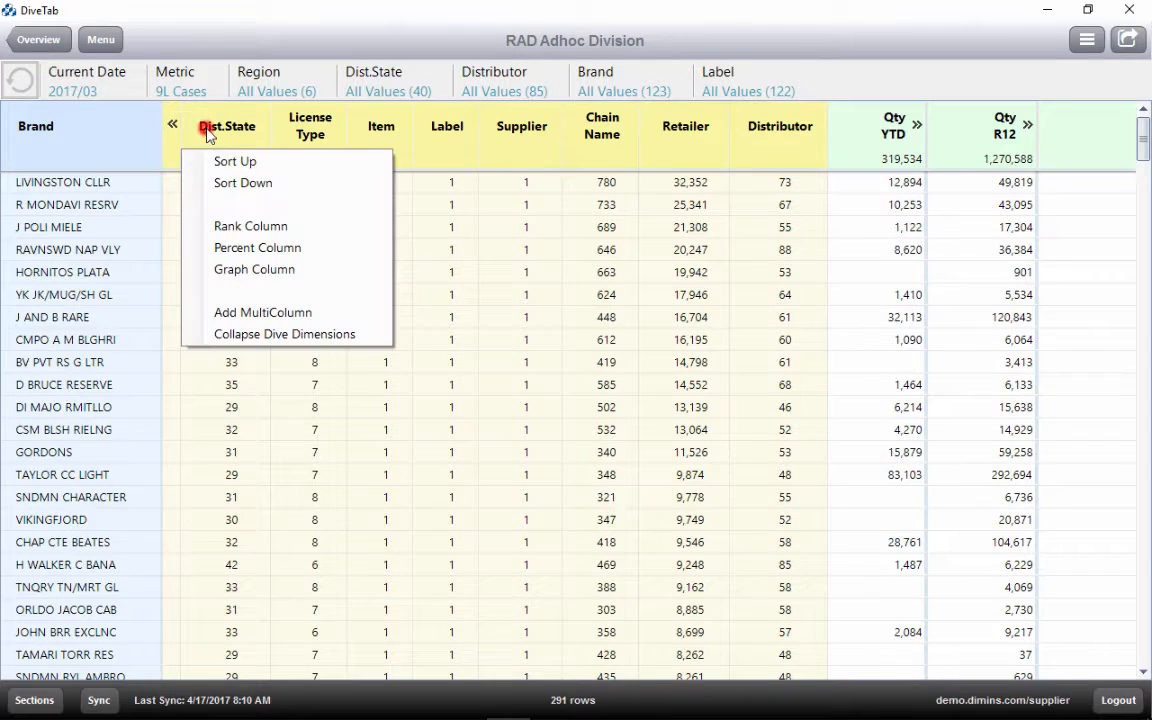
pyautogui.click(240, 314)
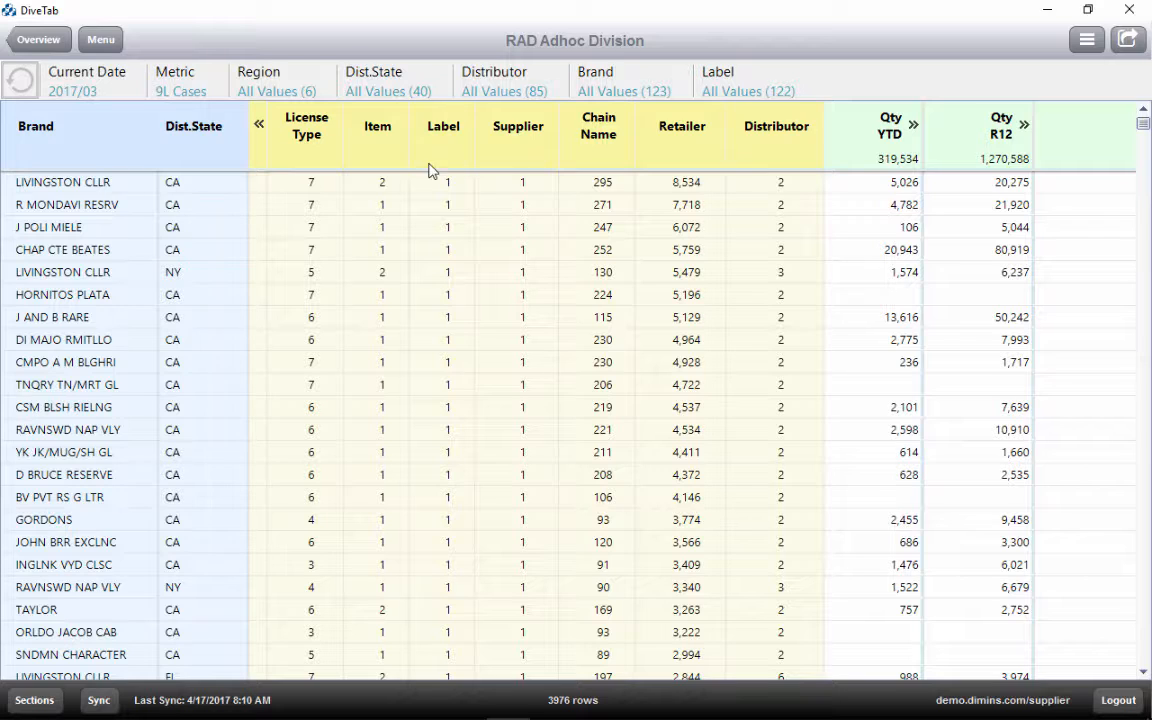
# Step: Bookmark the customized report page with the description "state"
pyautogui.click(1085, 40)
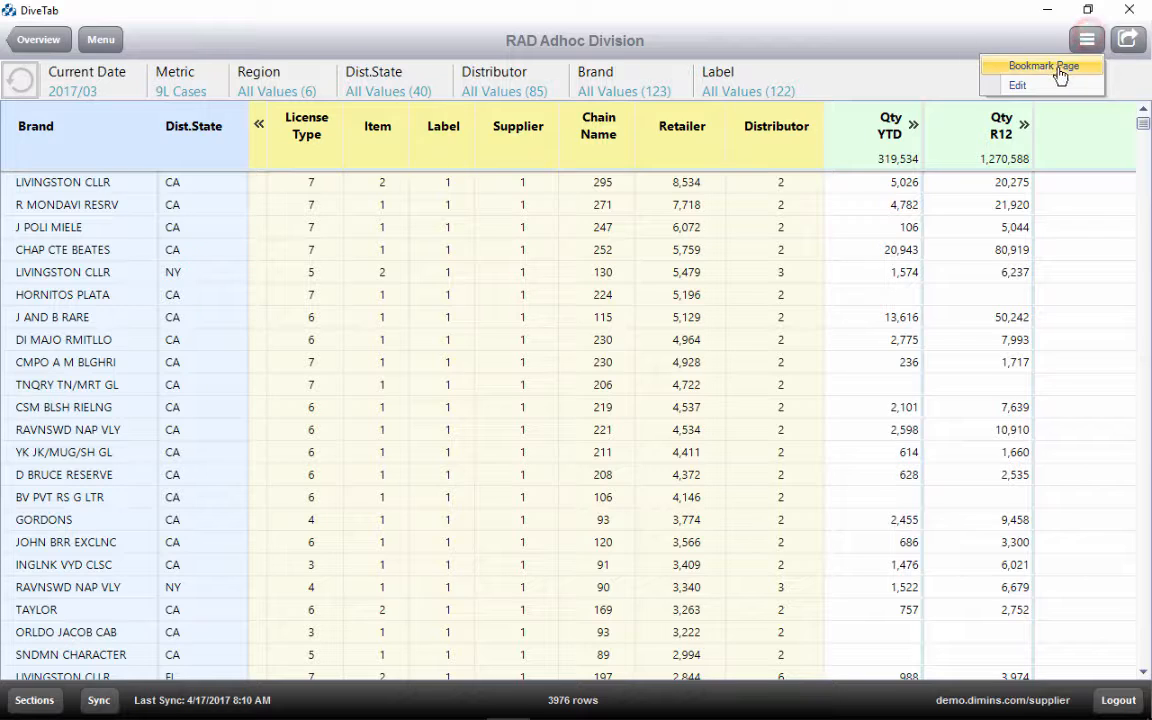
pyautogui.click(1043, 70)
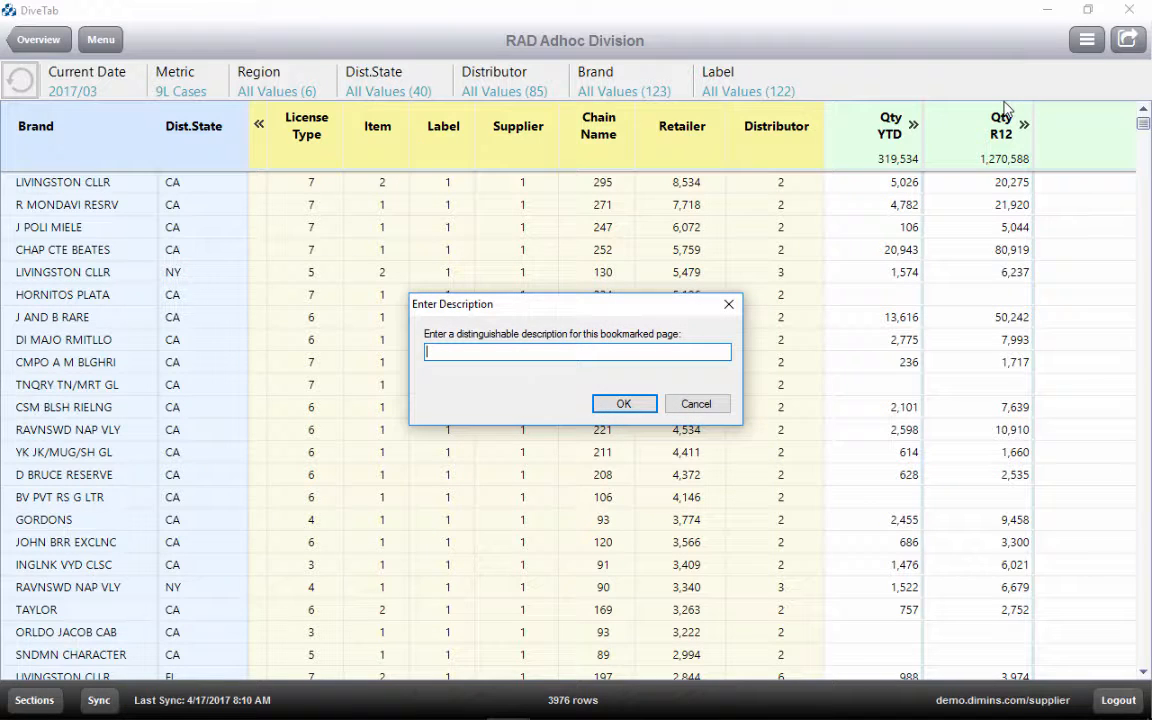
pyautogui.write('state')
pyautogui.click(600, 407)
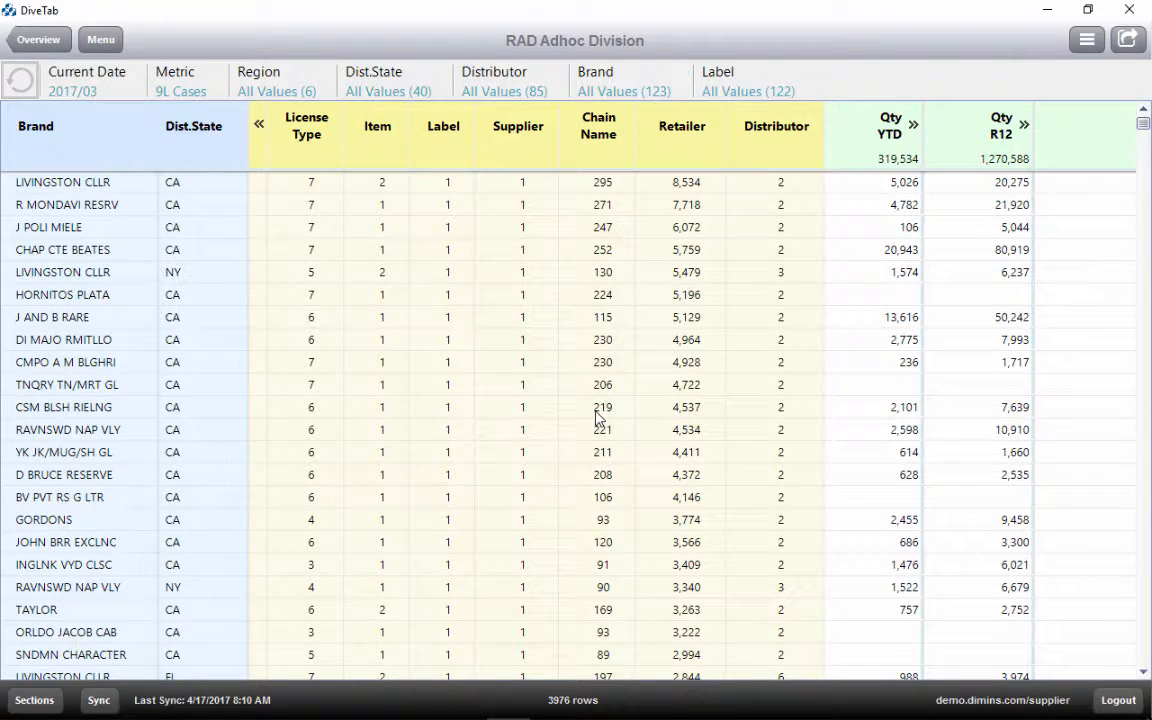
# Step: Open the bookmarked RAD Adhoc Division report from Bookmarked Pages to check it, and go back to the main menu
pyautogui.click(88, 39)
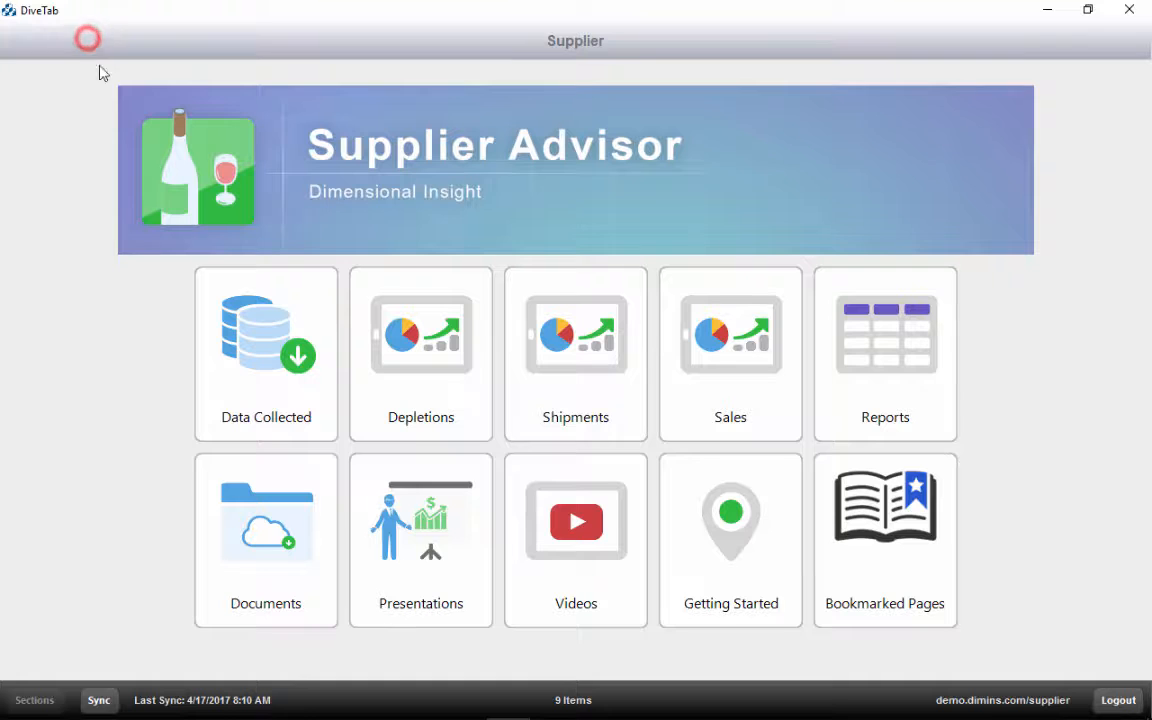
pyautogui.click(900, 533)
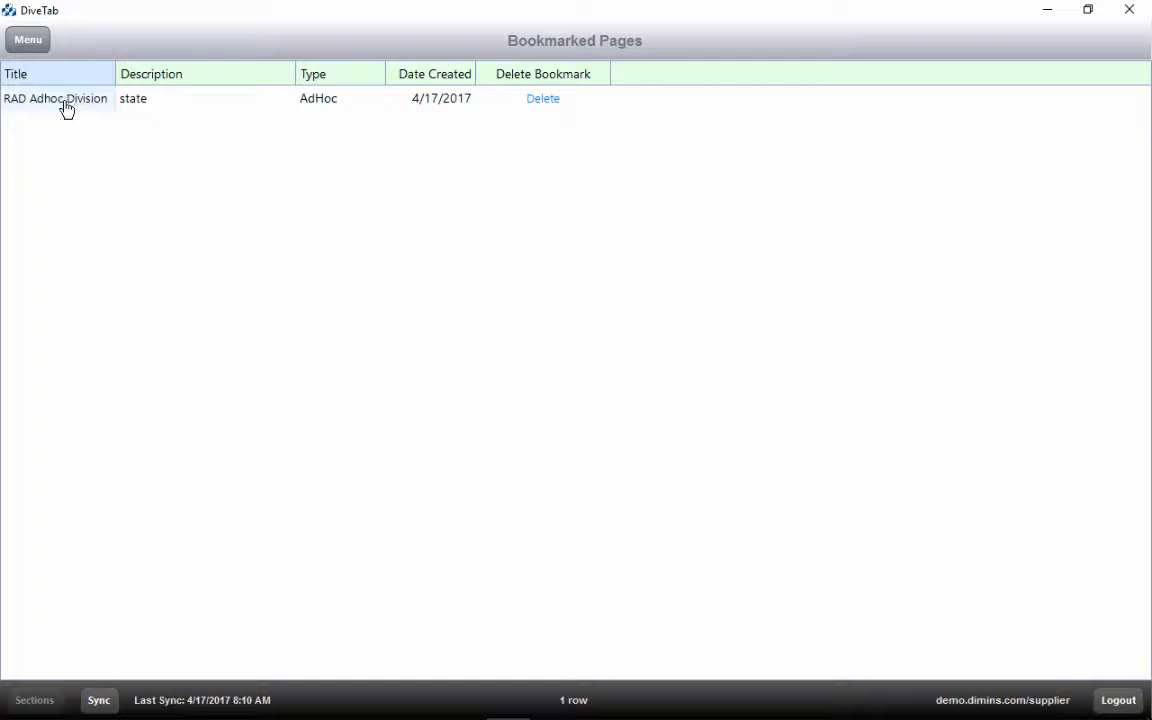
pyautogui.click(65, 106)
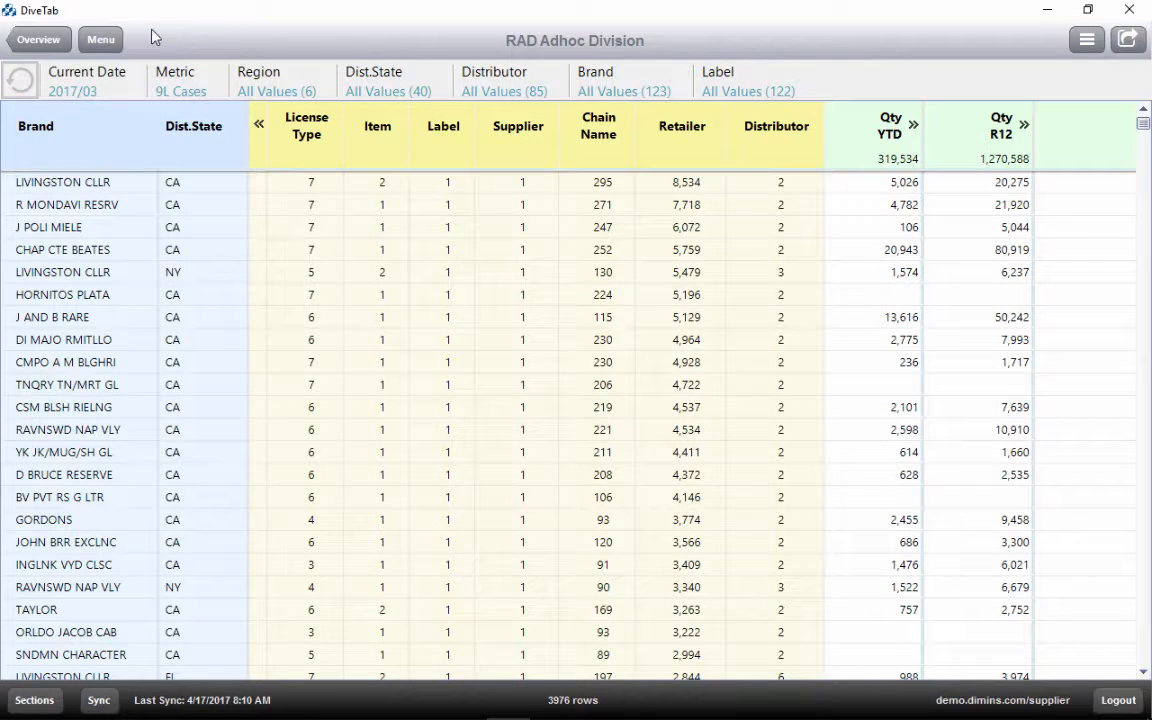
pyautogui.click(100, 42)
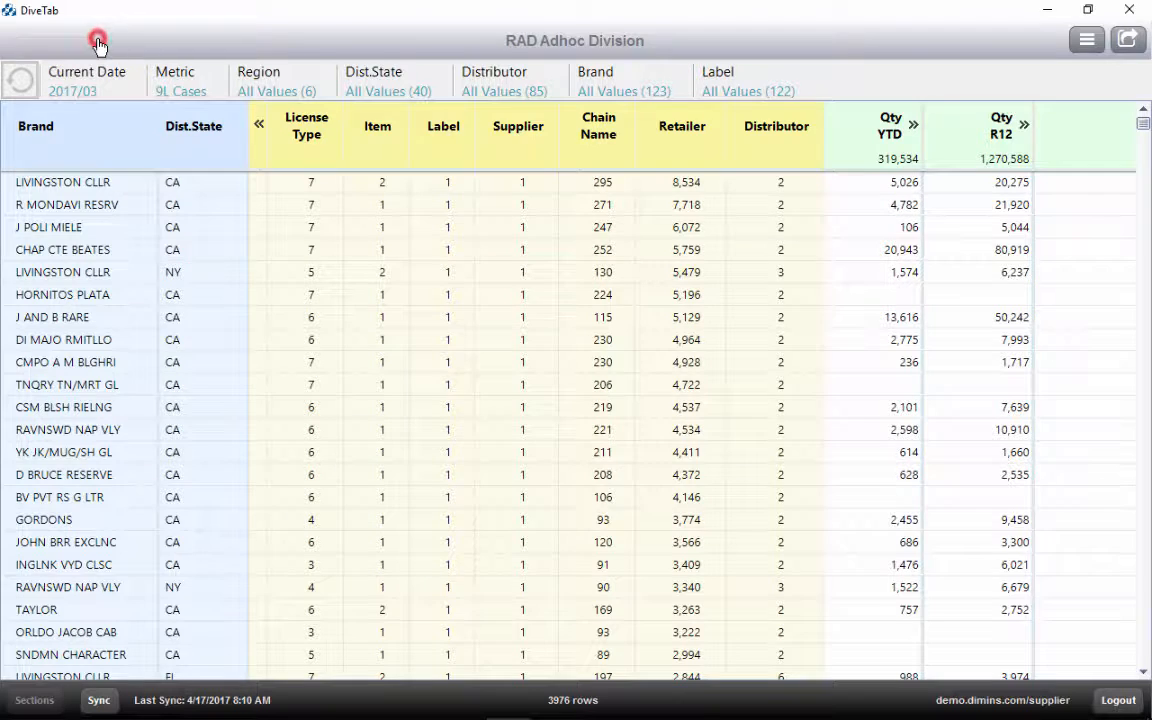